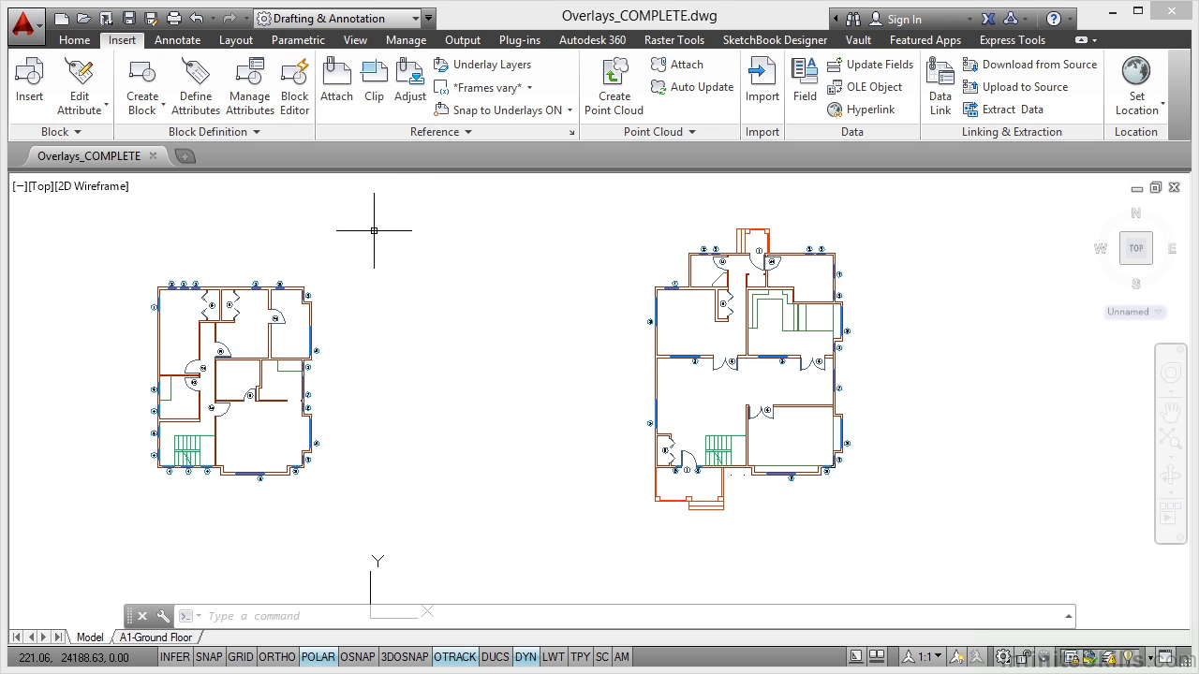
# - Attach Topography.dwg as an Overlay xref with a relative path at the origin
pyautogui.click(336, 80)
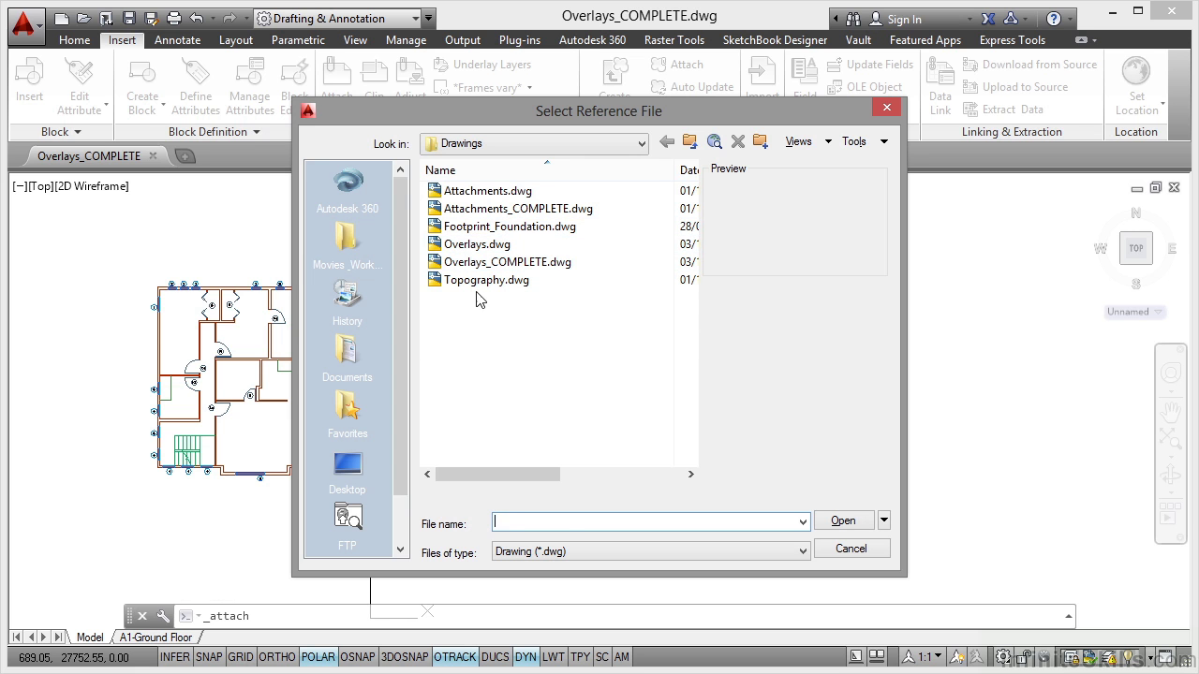
pyautogui.click(477, 282)
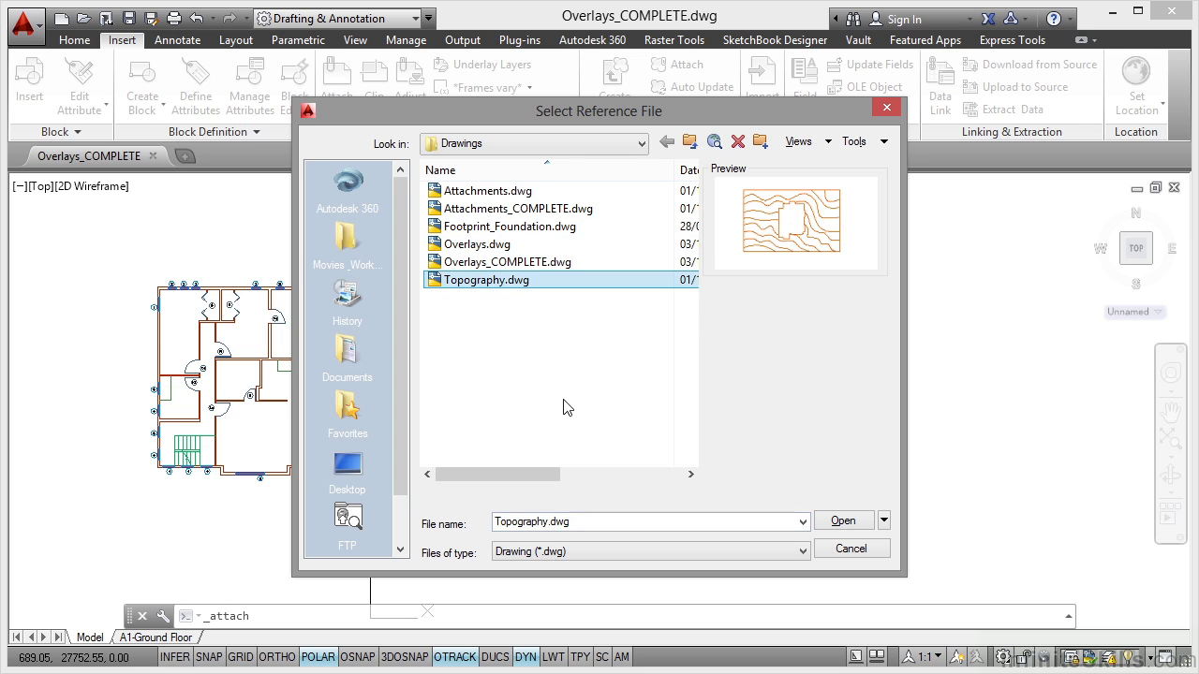
pyautogui.click(842, 524)
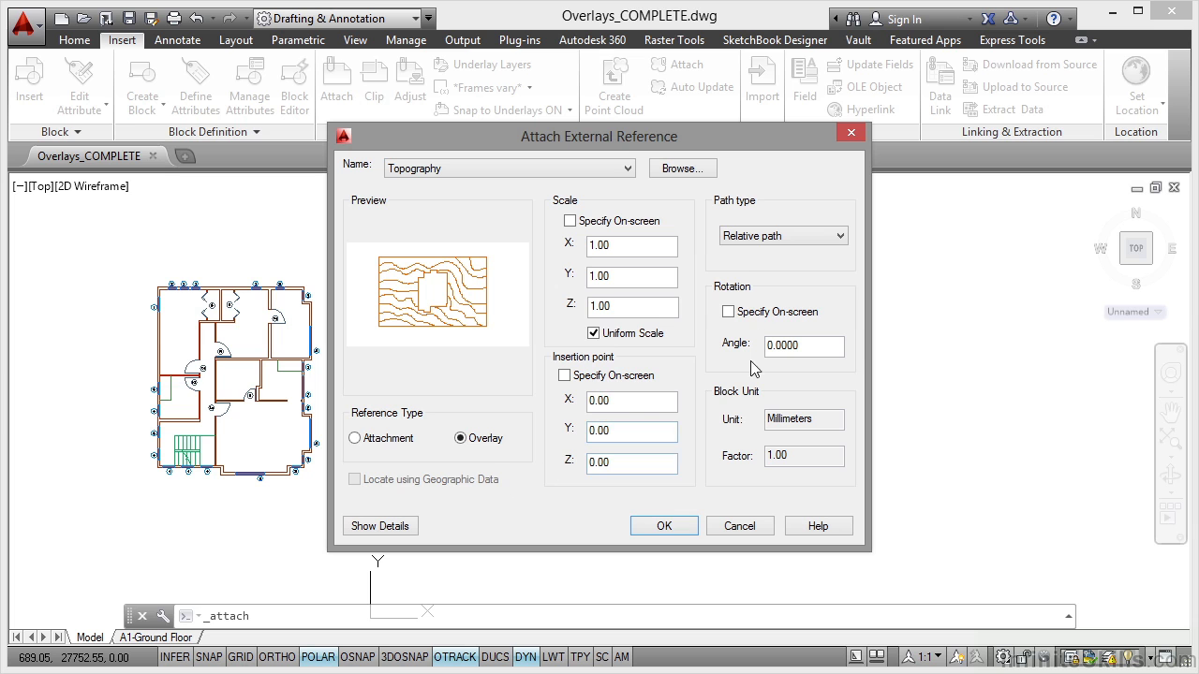
pyautogui.click(762, 238)
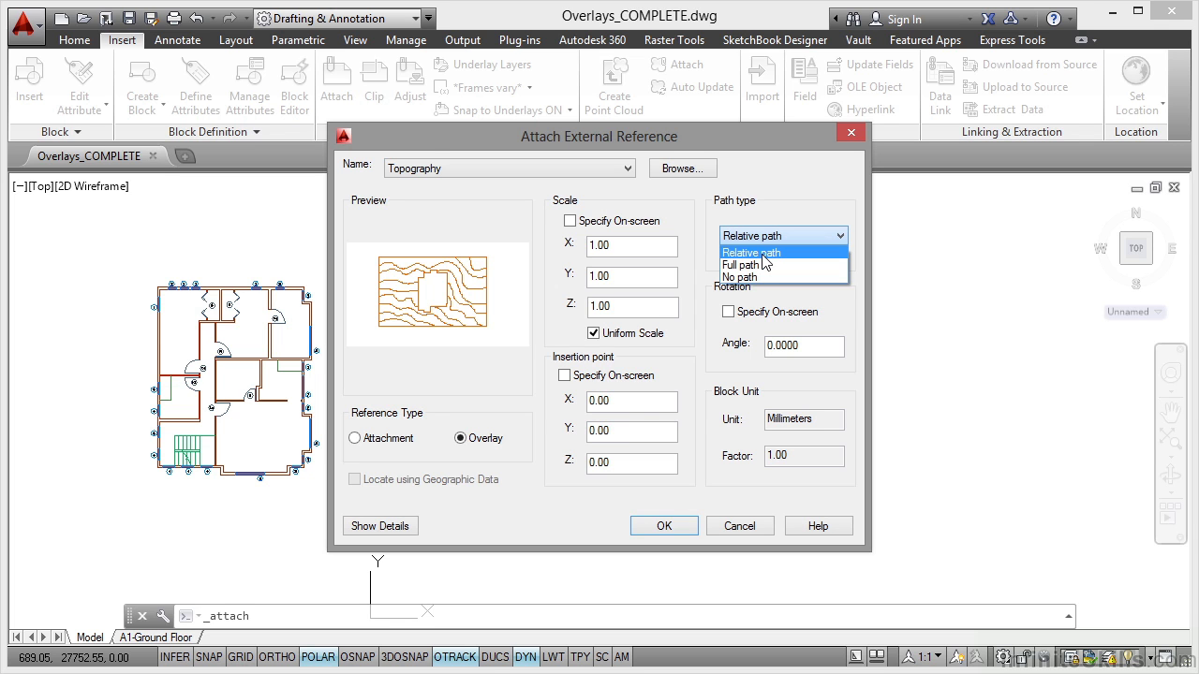
pyautogui.click(763, 254)
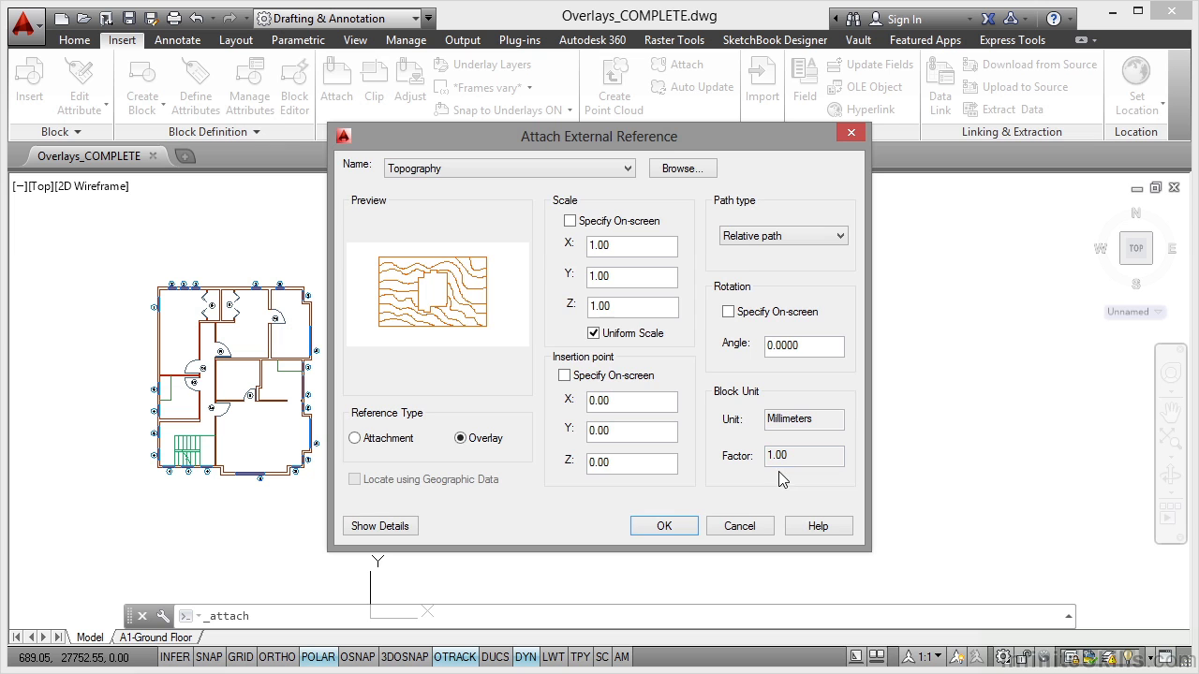
pyautogui.click(681, 524)
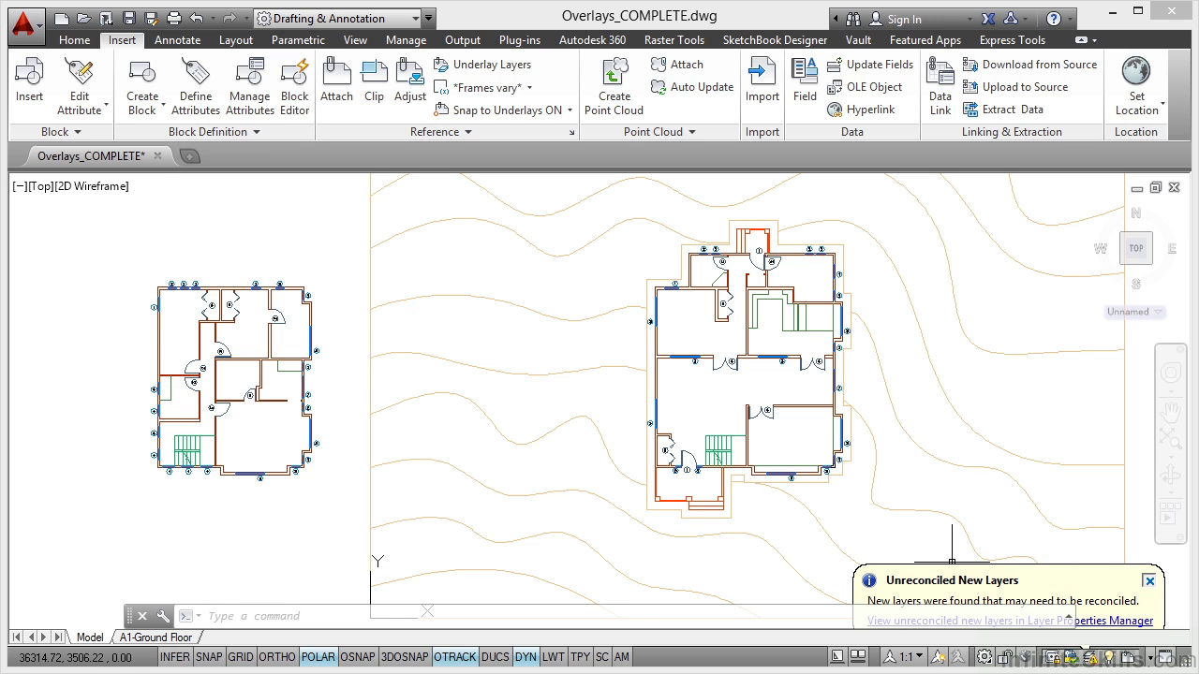
# - Dismiss the layers notice and attach Footprint_Foundation.dwg as an Overlay xref with a relative path
pyautogui.click(1149, 583)
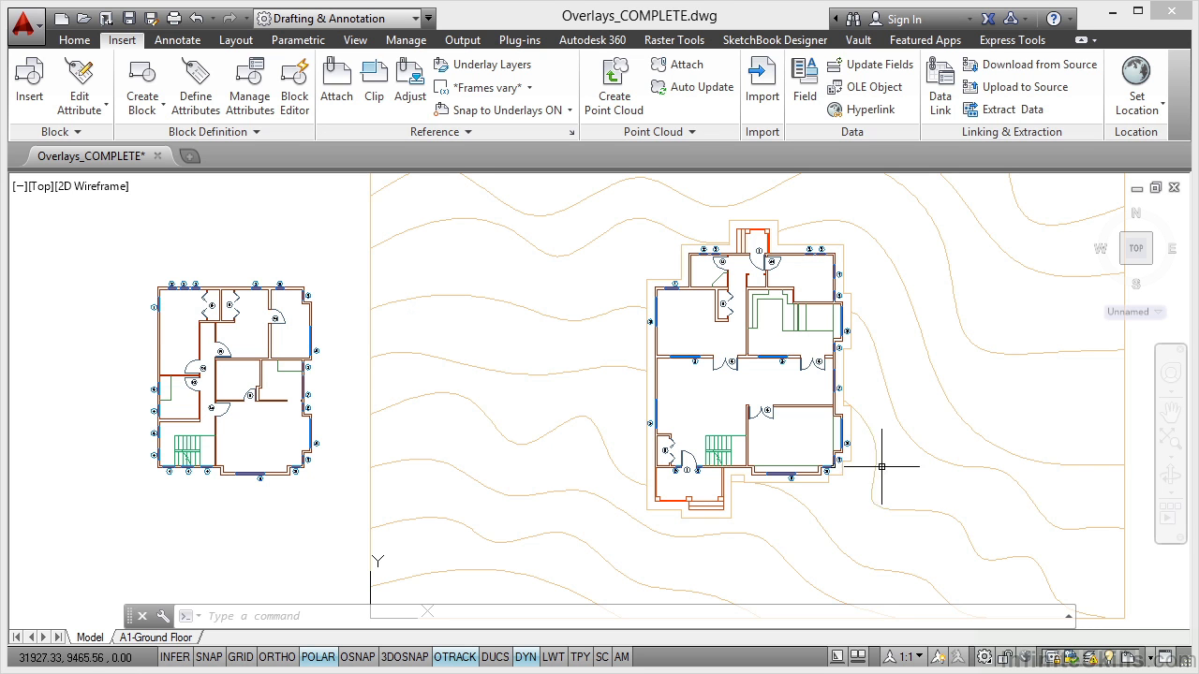
pyautogui.click(352, 107)
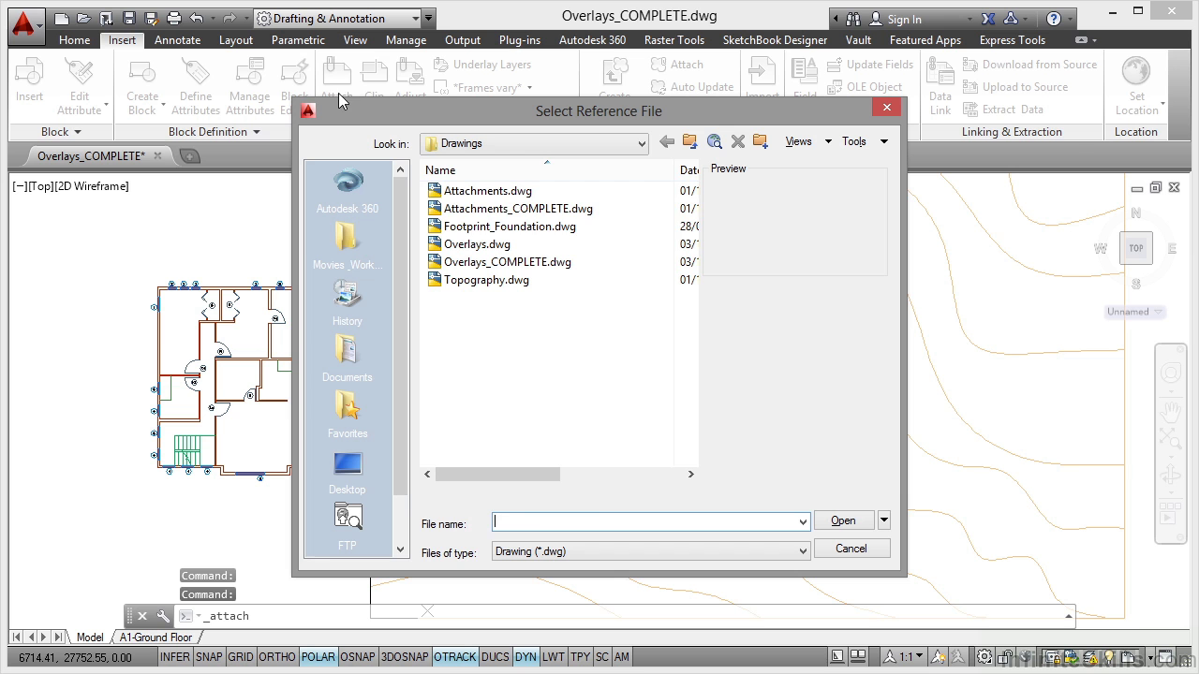
pyautogui.click(525, 227)
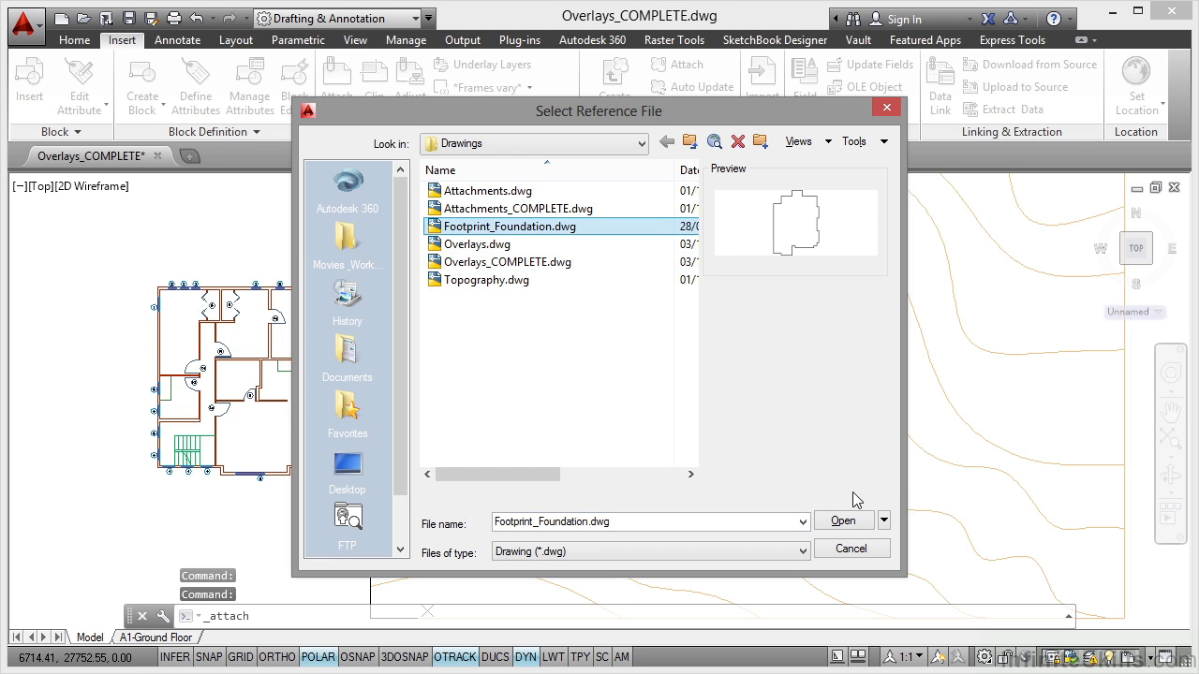
pyautogui.click(846, 521)
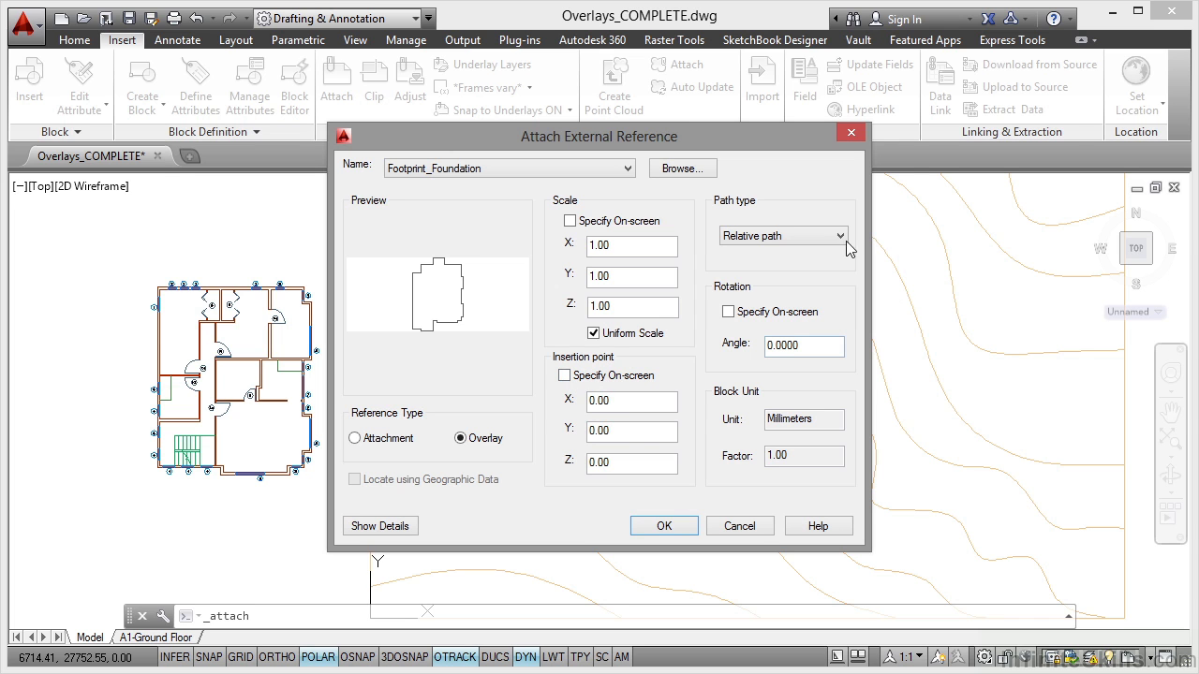
pyautogui.click(801, 234)
pyautogui.click(786, 254)
pyautogui.click(678, 526)
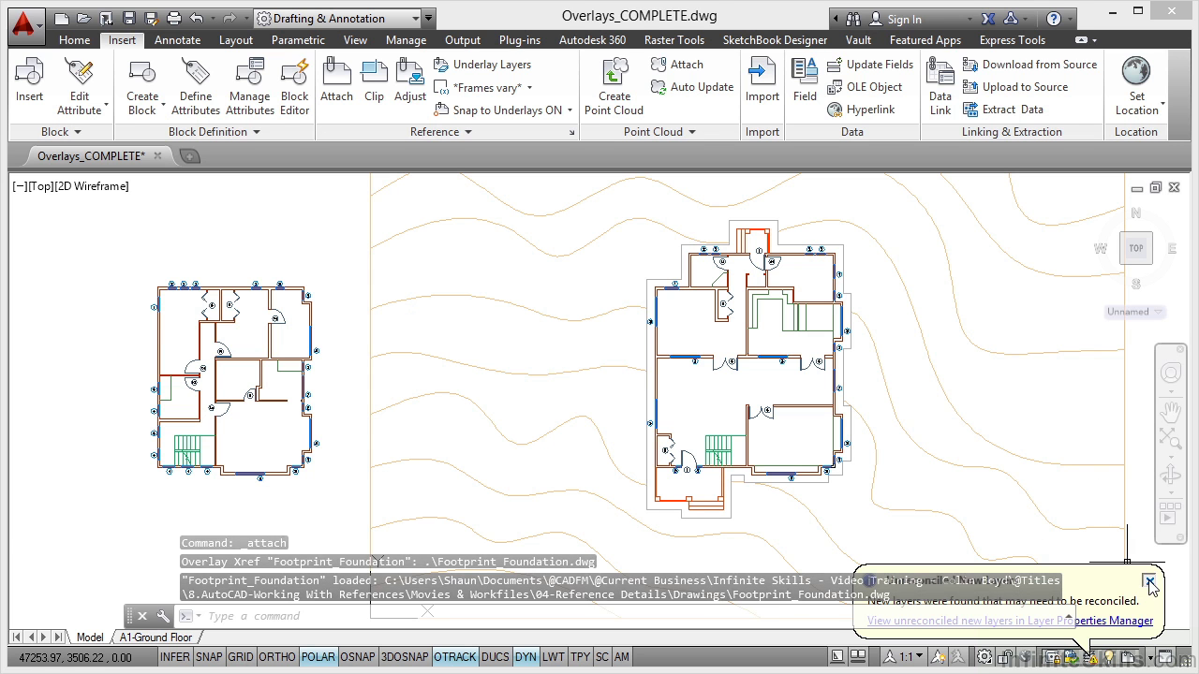
# - Dismiss the layers notice, zoom to extents, and save Overlays_COMPLETE.dwg
pyautogui.click(1150, 583)
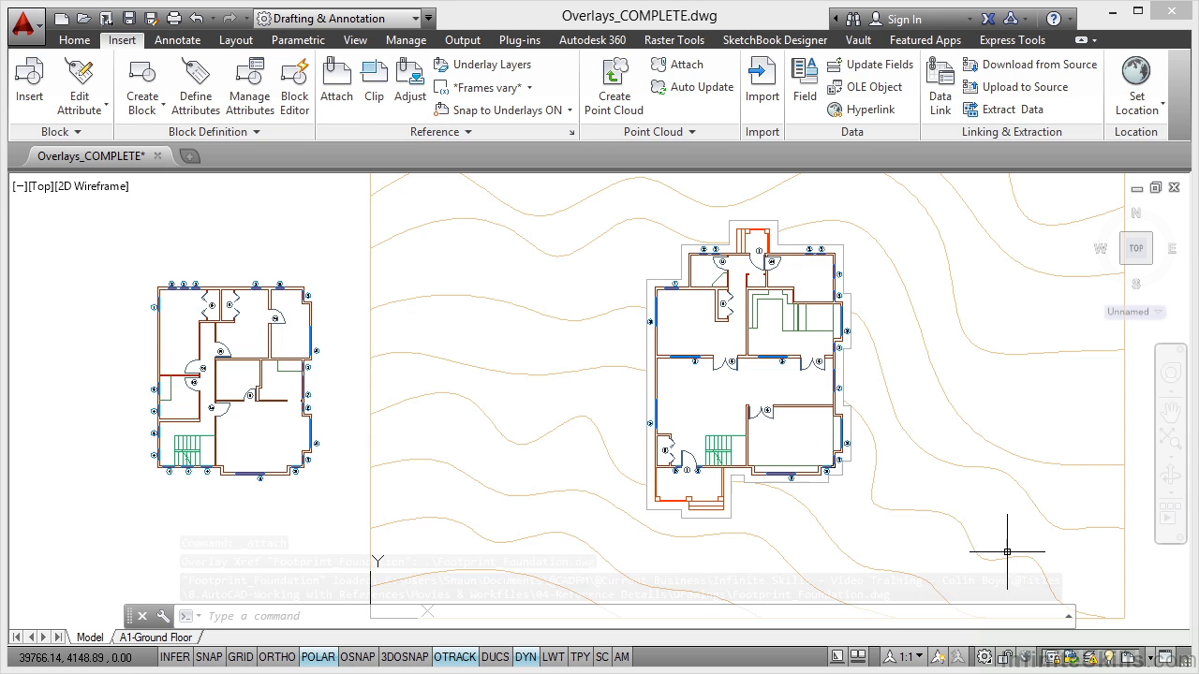
pyautogui.middleClick(523, 339)
pyautogui.middleClick(523, 339)
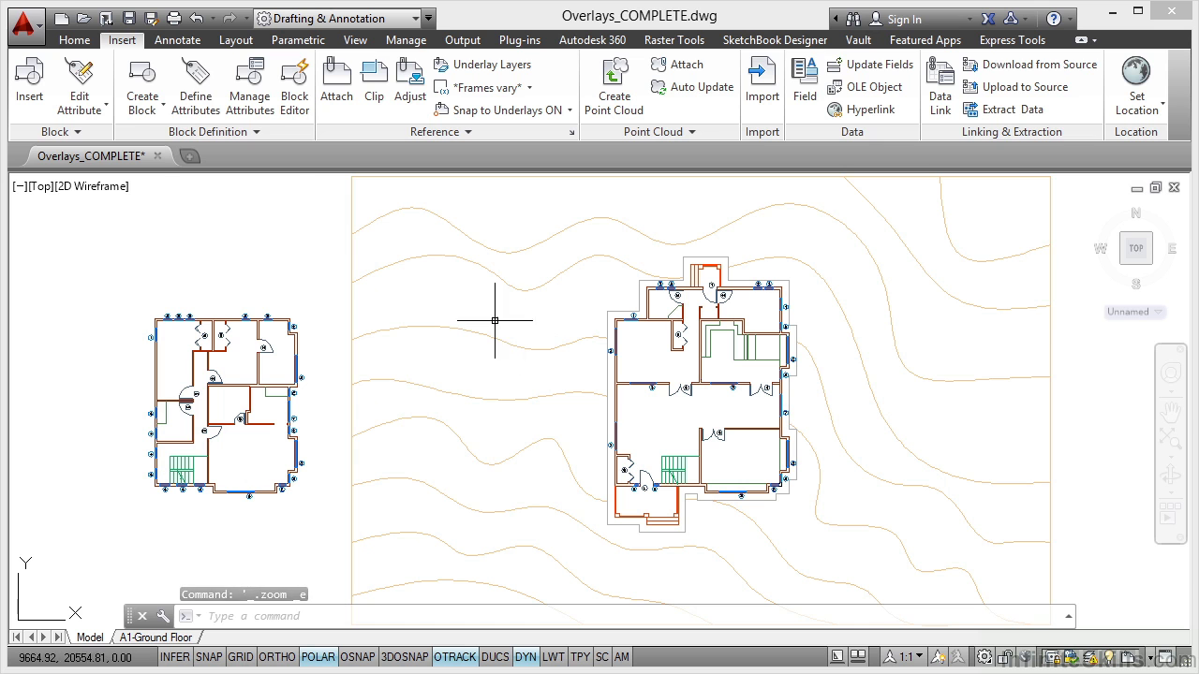
pyautogui.click(130, 19)
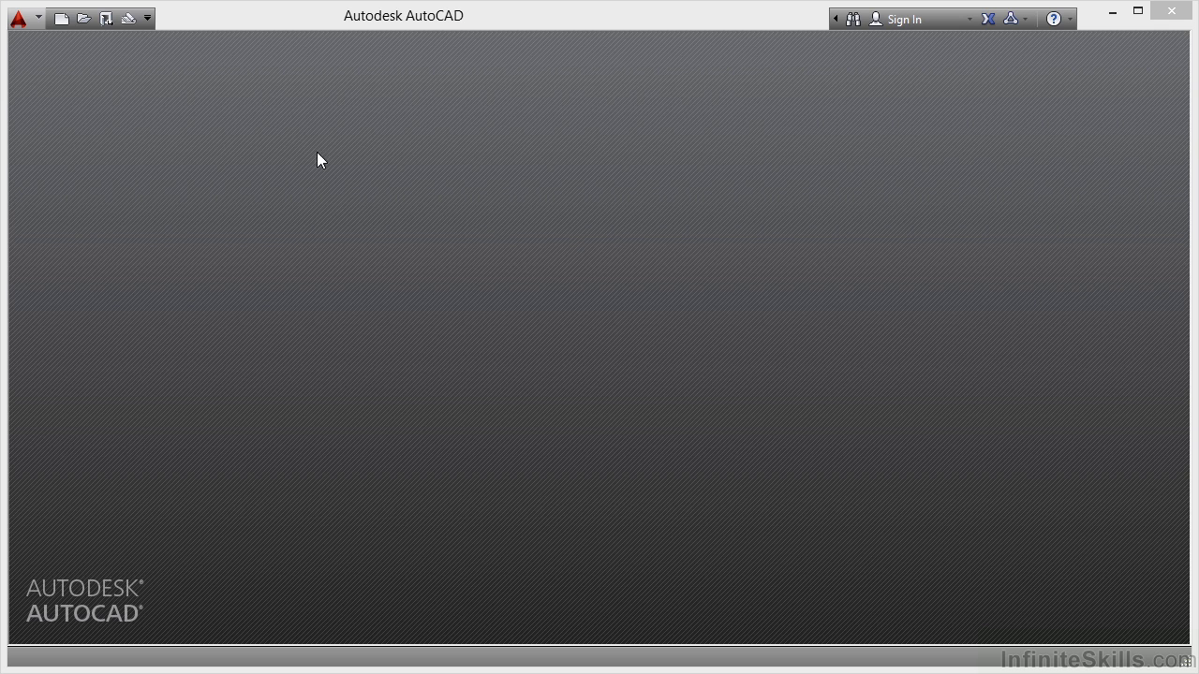
# - Create a new drawing from scratch using Metric settings
pyautogui.click(61, 18)
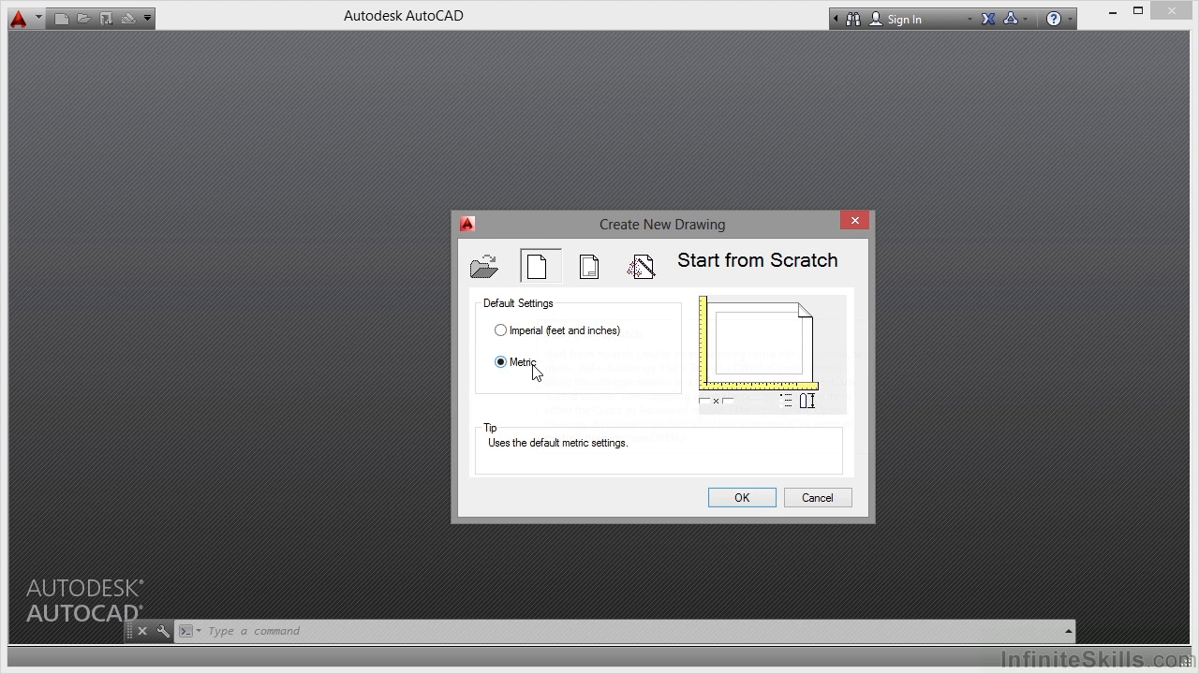
pyautogui.click(760, 501)
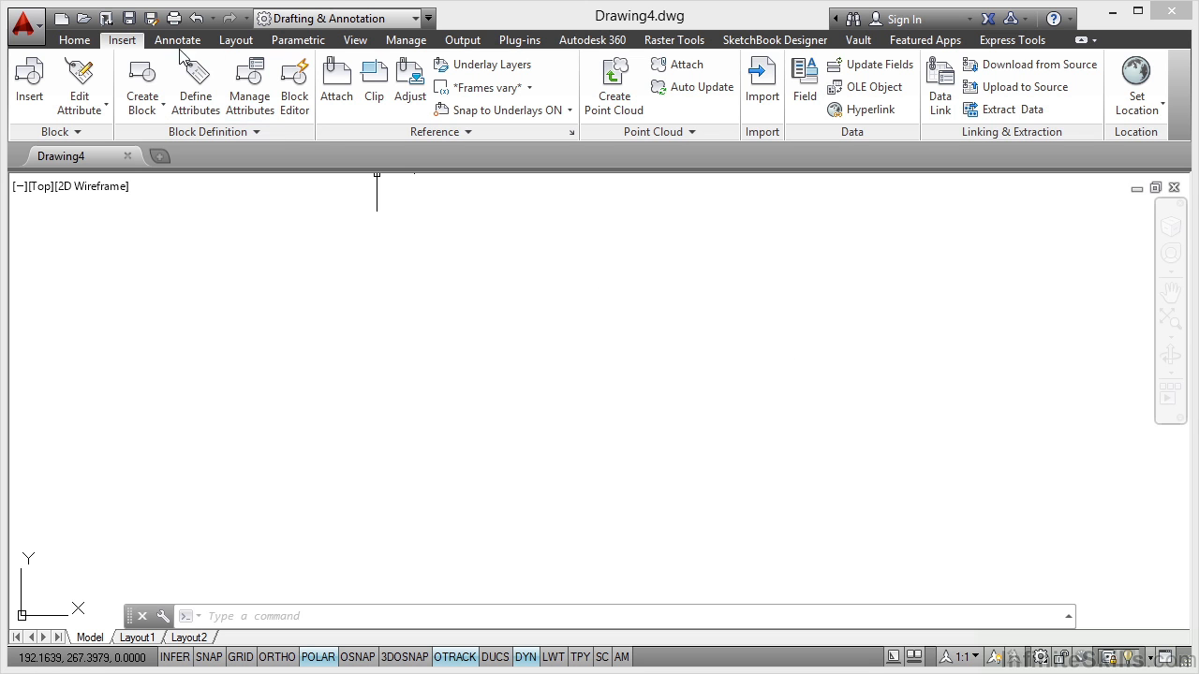
# - Save the blank drawing as Overlay001.dwg in the Drawings folder, then quick-save it
pyautogui.click(151, 17)
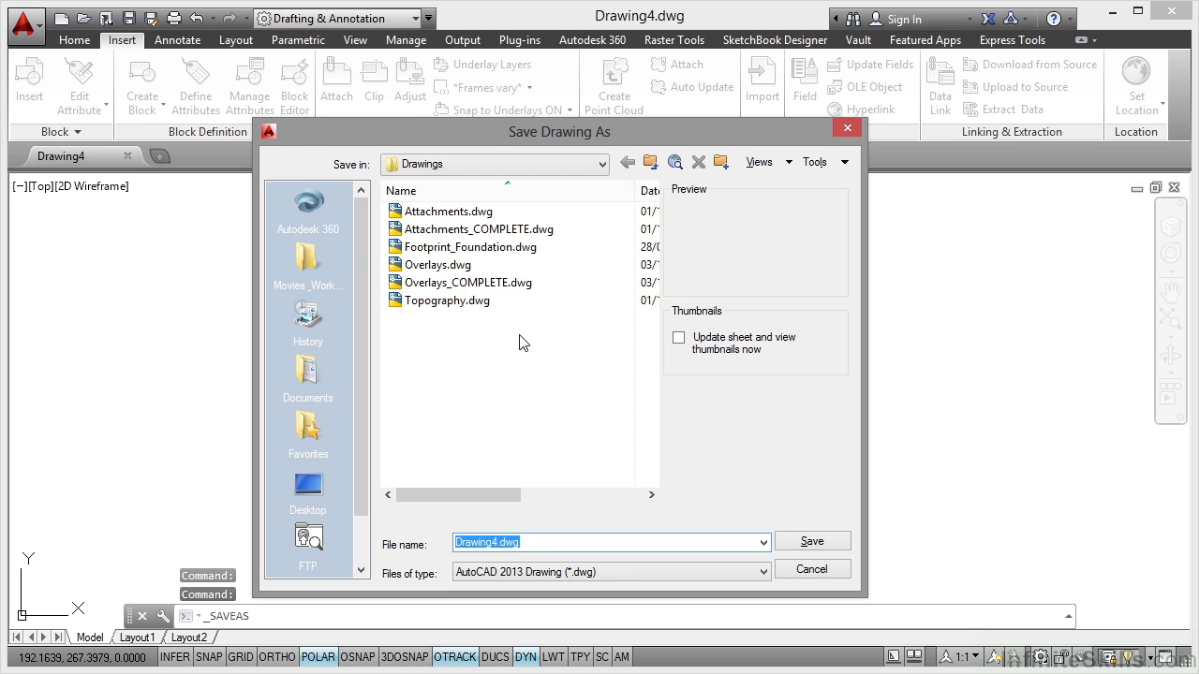
pyautogui.click(442, 267)
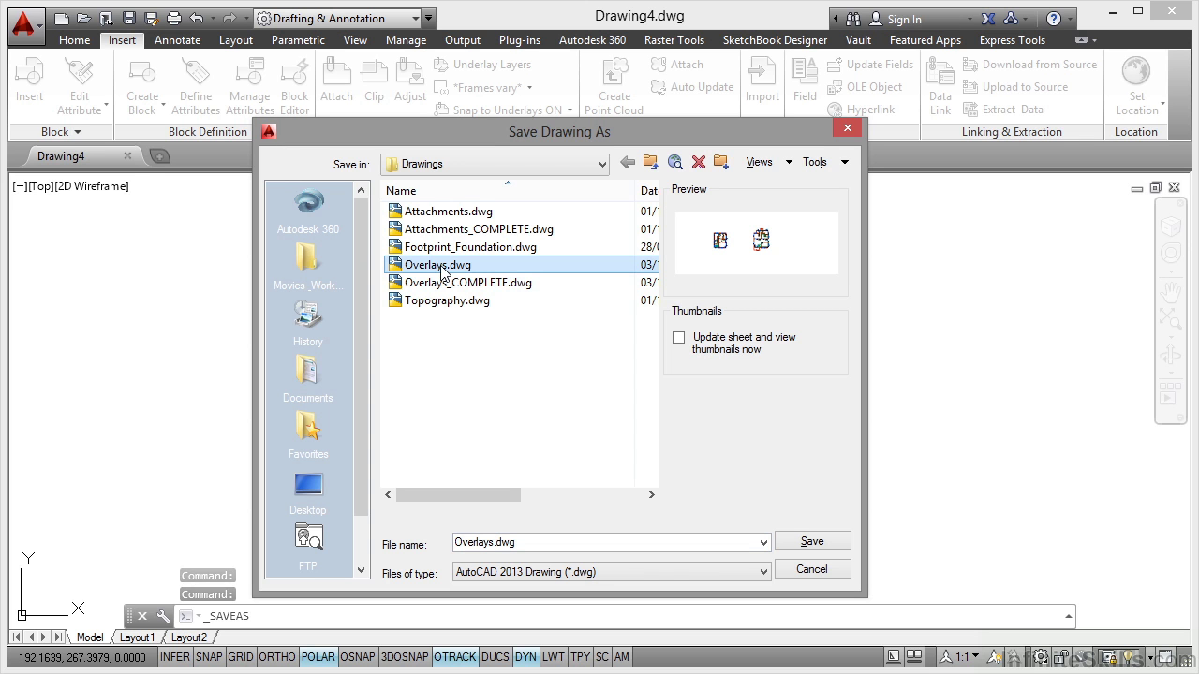
pyautogui.click(500, 547)
pyautogui.click(492, 546)
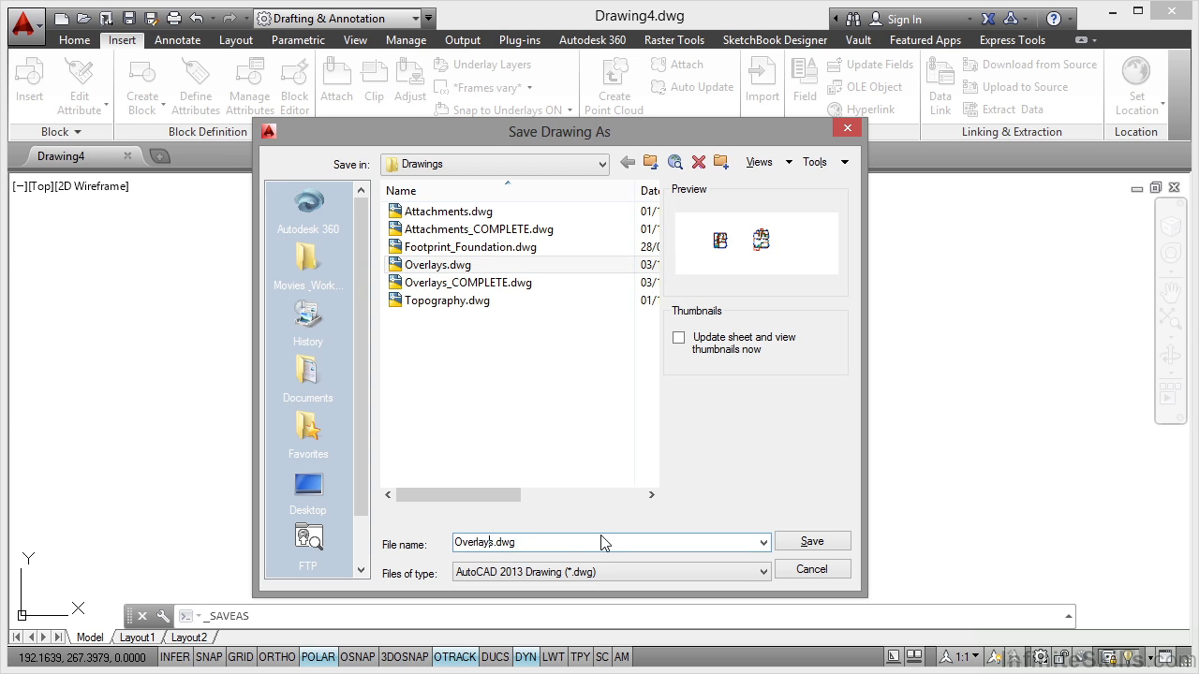
pyautogui.write('001')
pyautogui.click(796, 546)
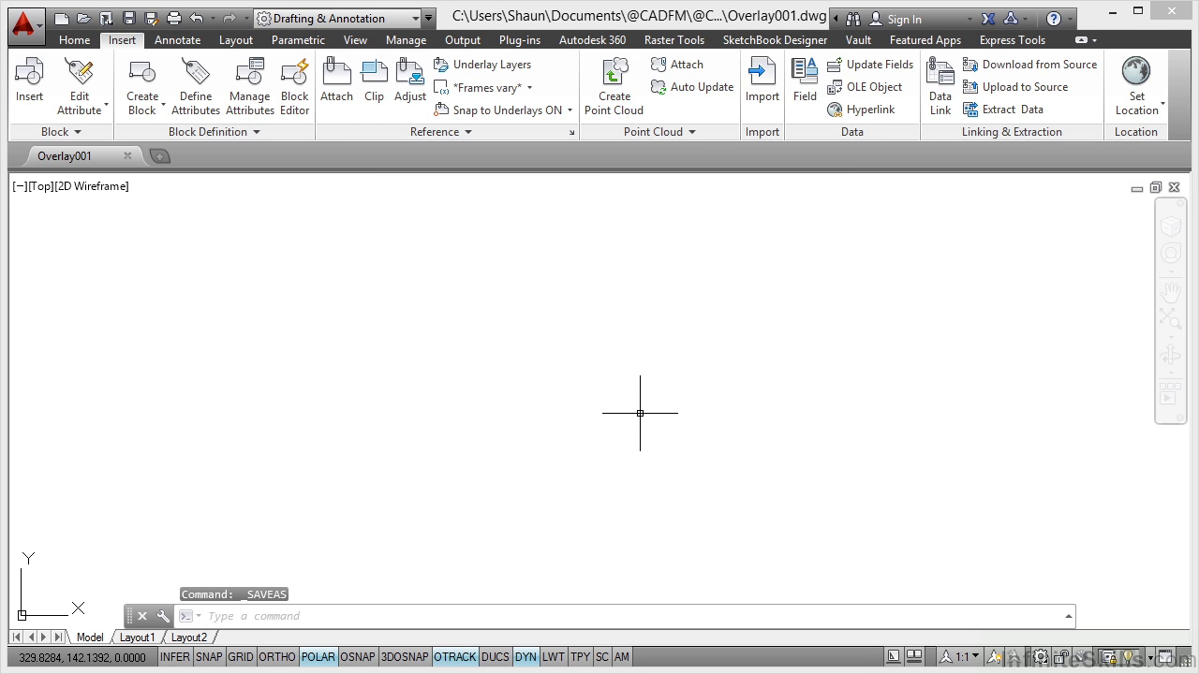
pyautogui.click(129, 18)
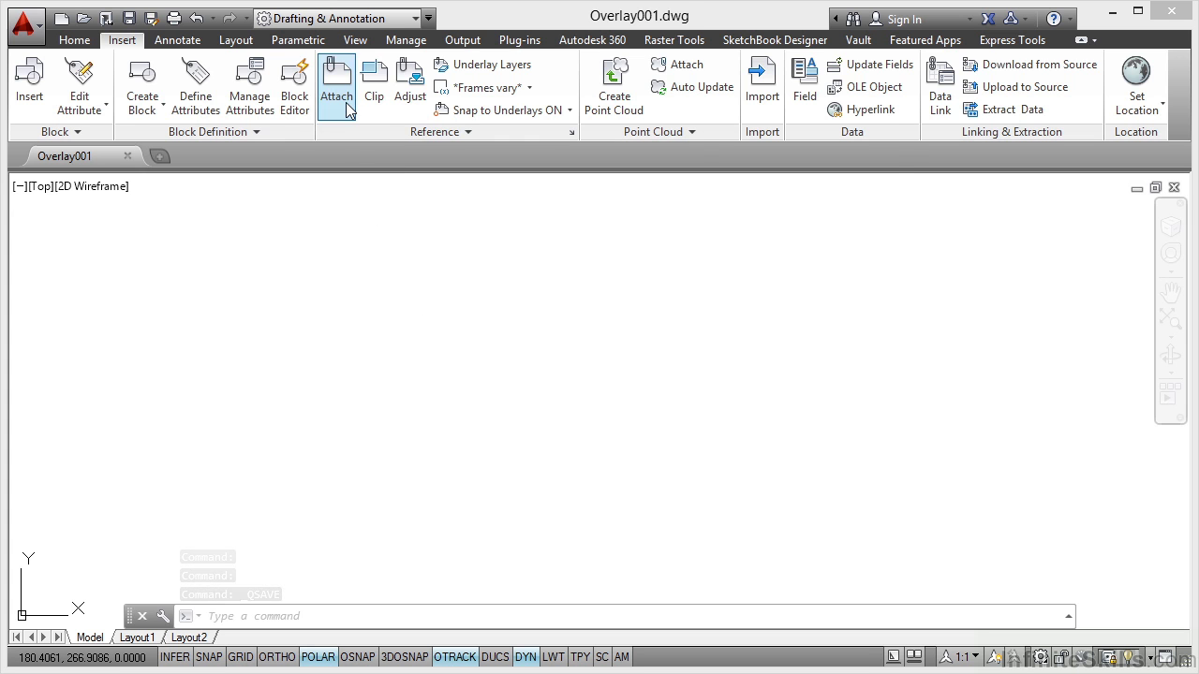
# - Attach Overlays_COMPLETE.dwg to Overlay001 as an Overlay-type xref
pyautogui.click(336, 89)
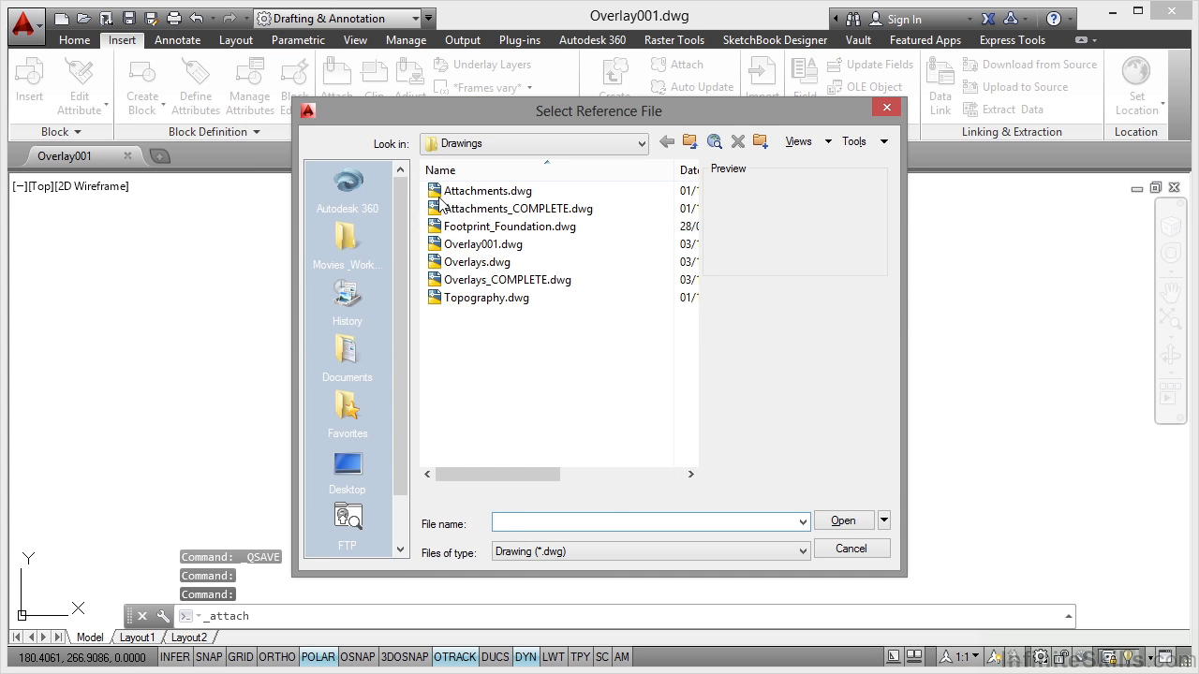
pyautogui.click(515, 281)
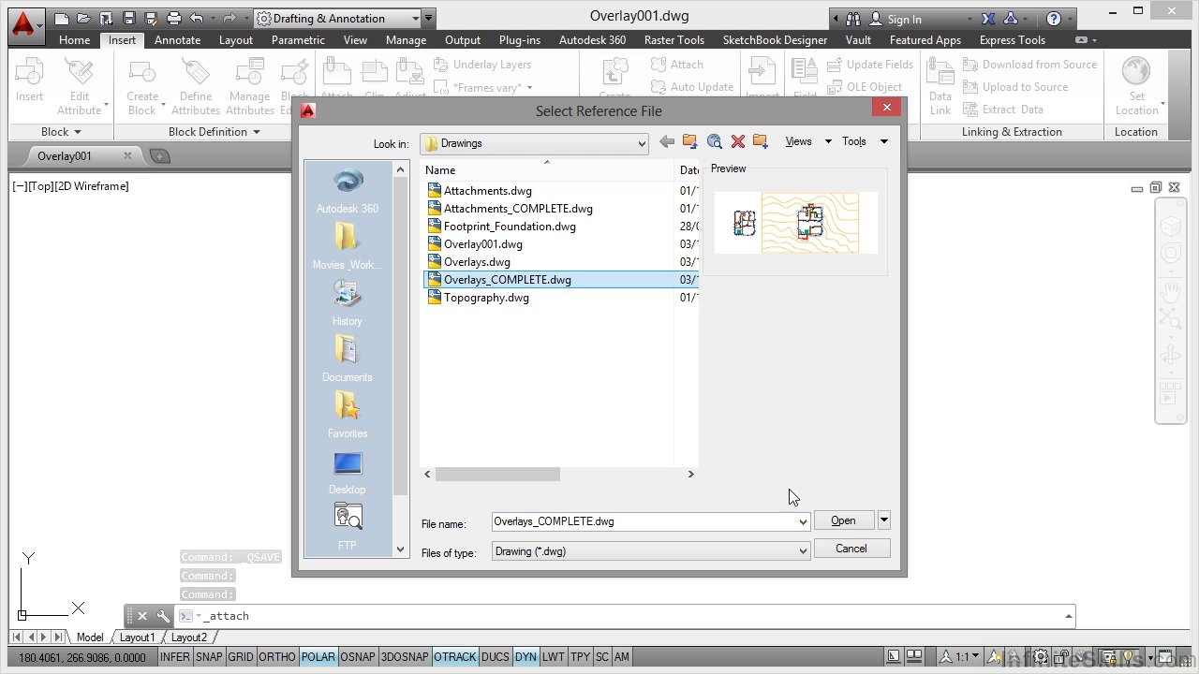
pyautogui.click(843, 520)
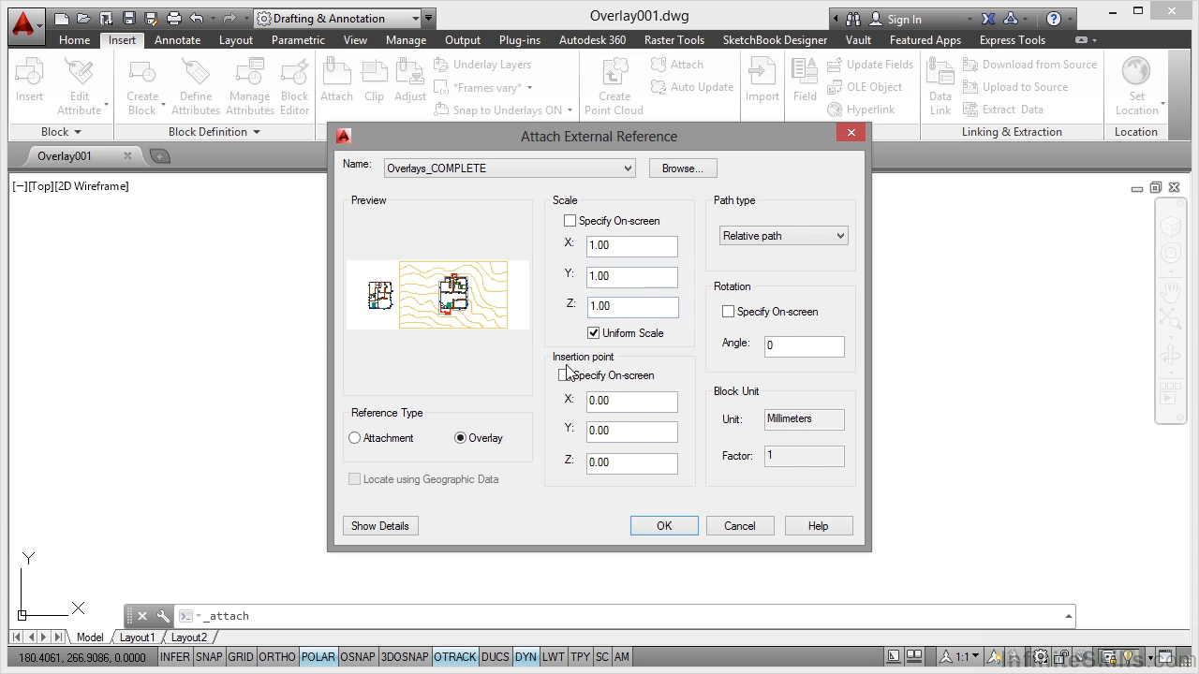
pyautogui.click(664, 526)
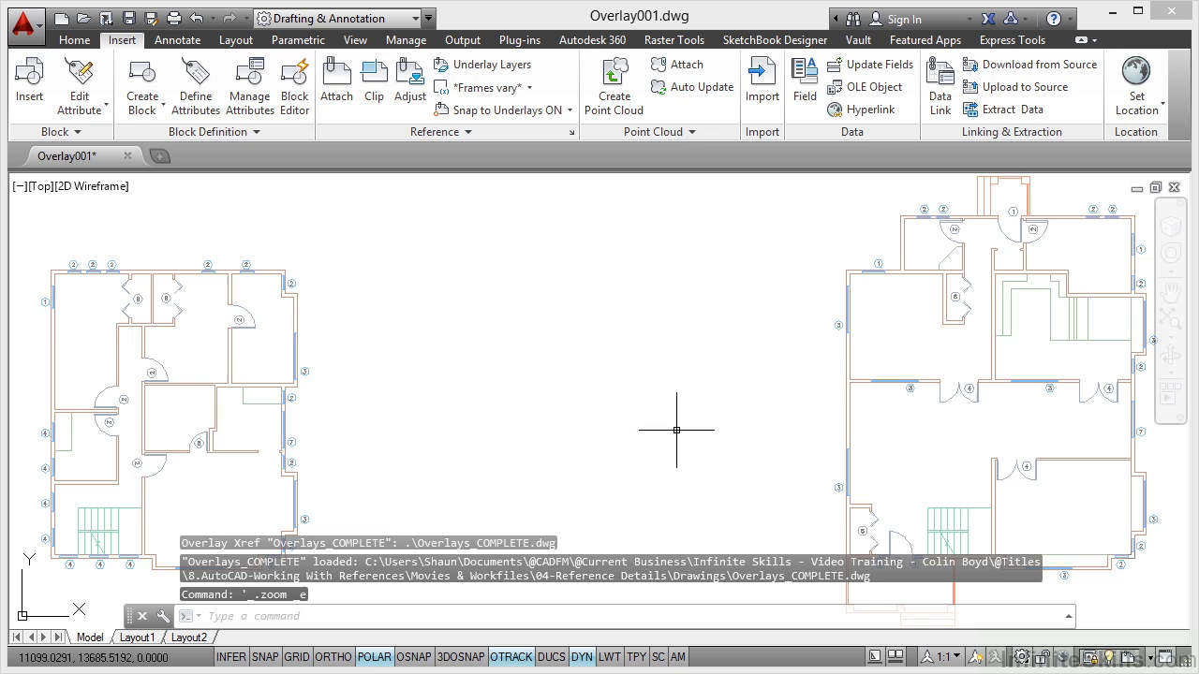
# - Zoom to extents to confirm only the two floor plans appear, without contours or footprint
pyautogui.middleClick(658, 398)
pyautogui.middleClick(659, 398)
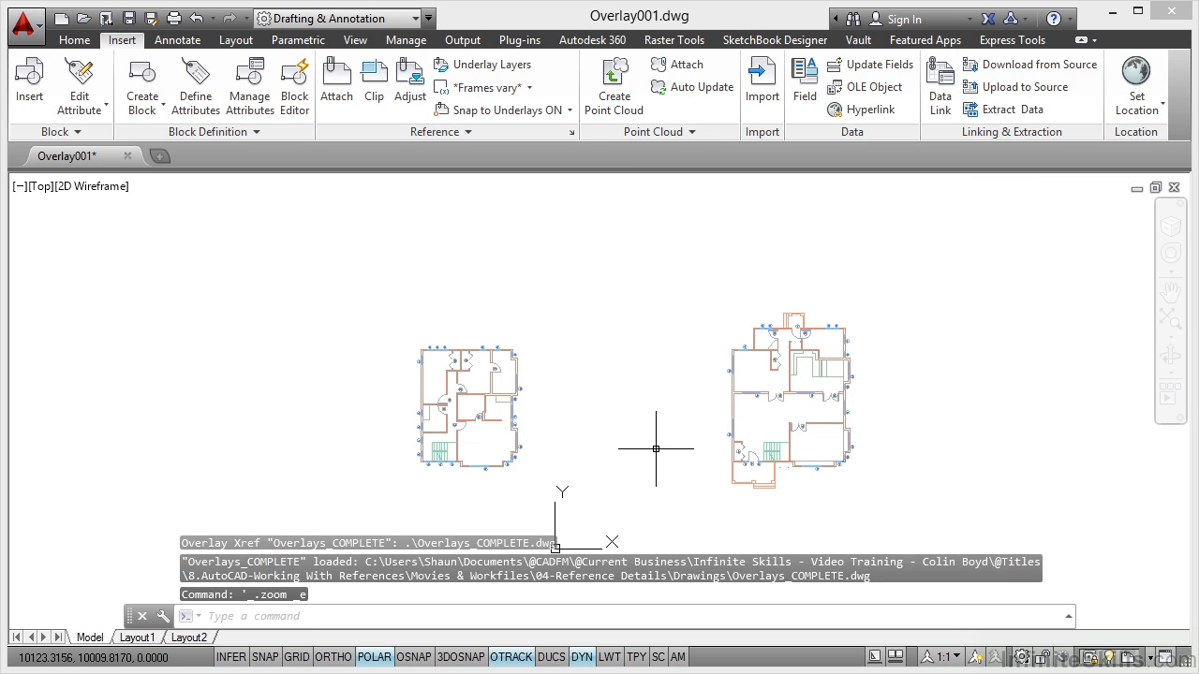